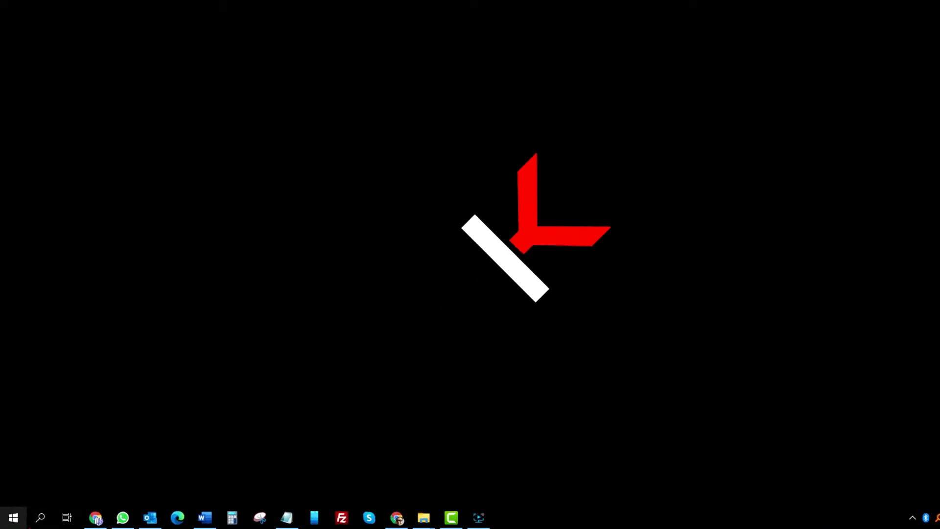
# Step: Paste 'Windows File Recovery' into the taskbar search box
pyautogui.click(34, 519)
pyautogui.rightClick(118, 465)
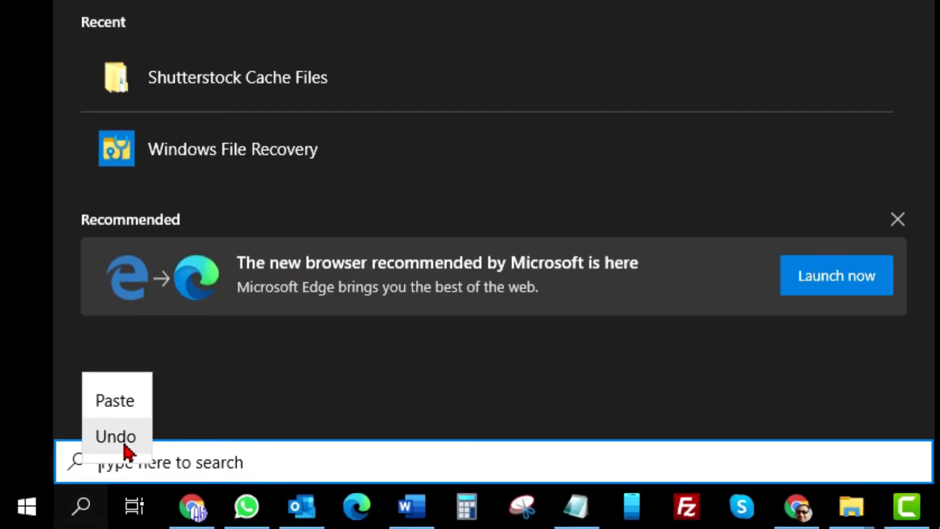
pyautogui.click(116, 399)
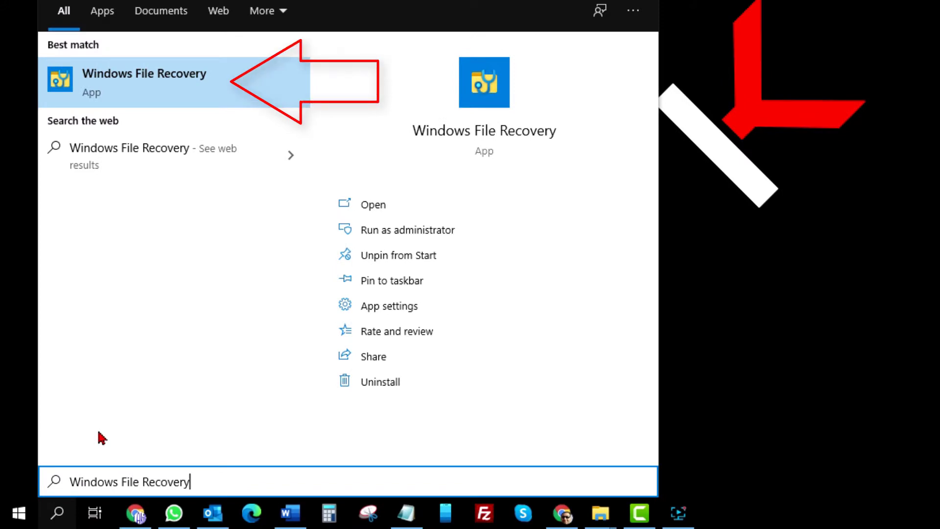
# Step: Find Windows File Recovery in Microsoft Store and launch it from its product page
pyautogui.click(20, 515)
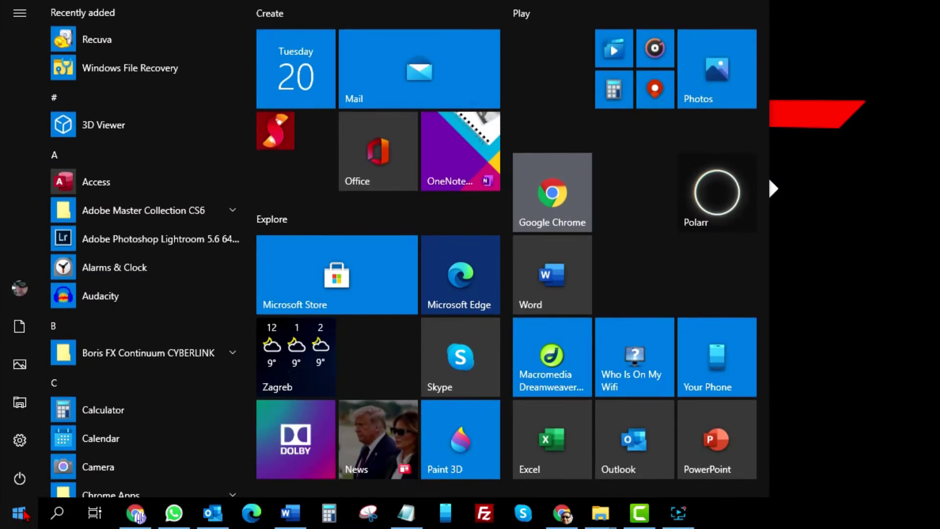
pyautogui.click(357, 291)
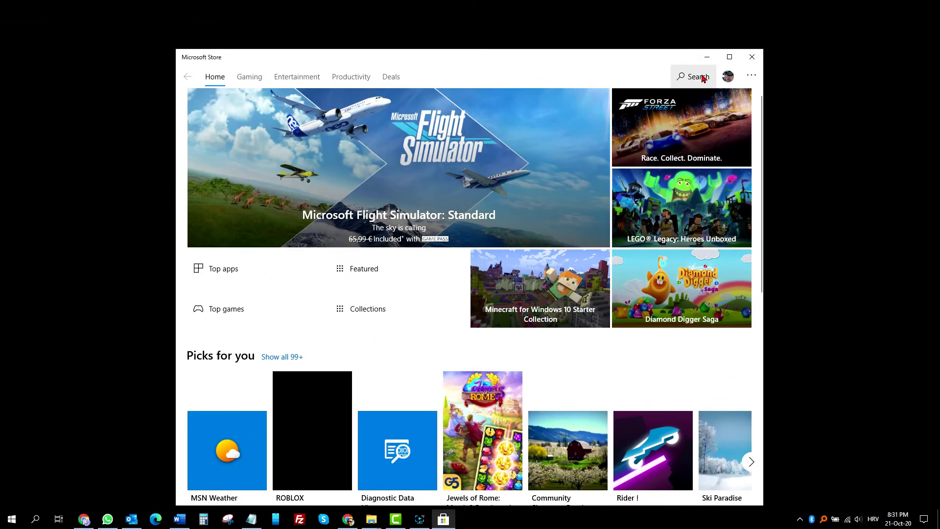
pyautogui.click(703, 77)
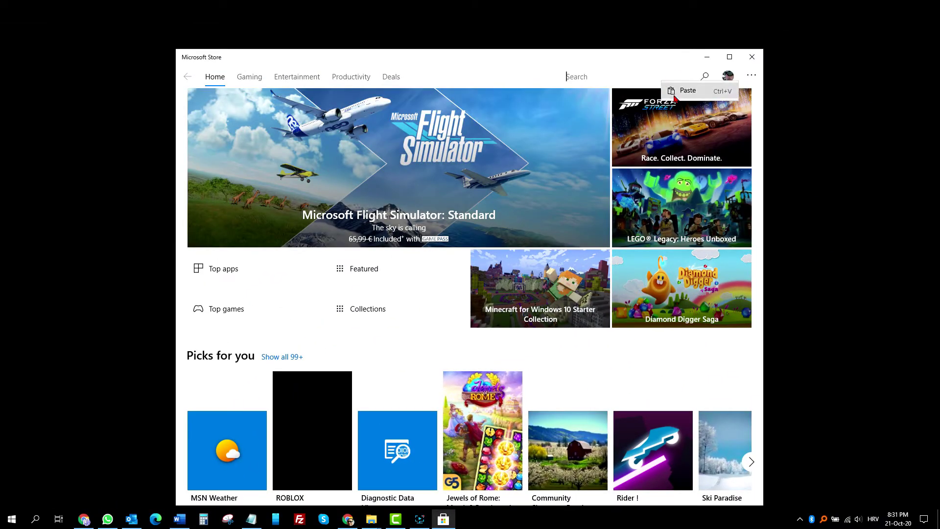
pyautogui.write('Windows File Recovery')
pyautogui.press('Return')
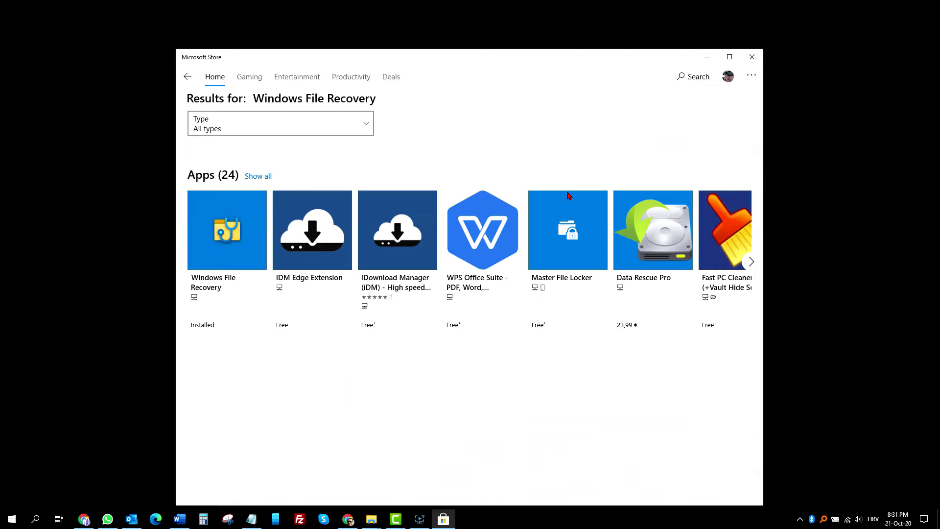
pyautogui.click(240, 234)
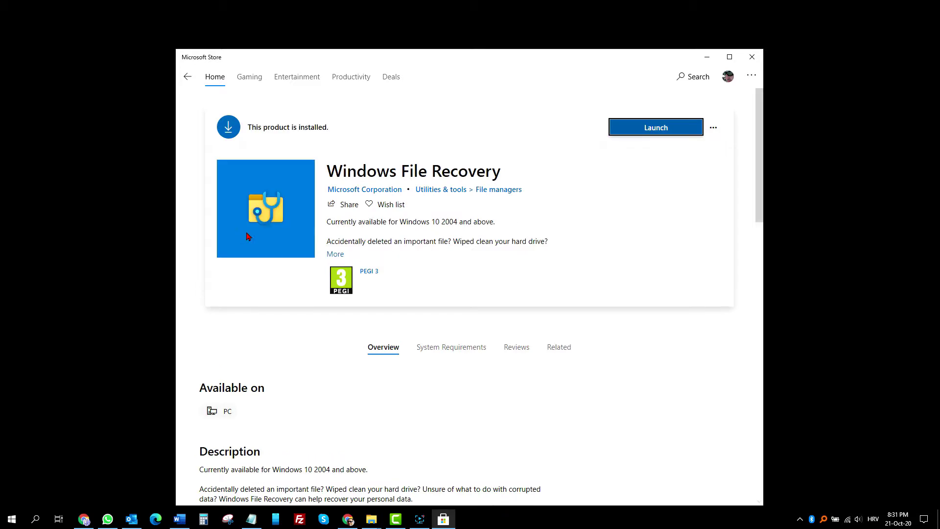
pyautogui.click(665, 129)
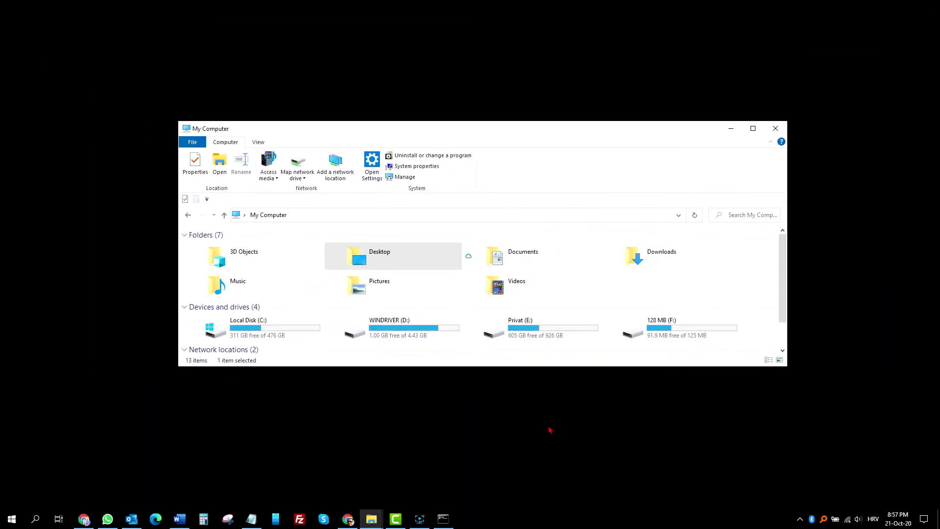
# Step: Permanently delete Scenarij- Loto groznica.docx and Latinski tablica.xlsx from drive F:
pyautogui.doubleClick(678, 330)
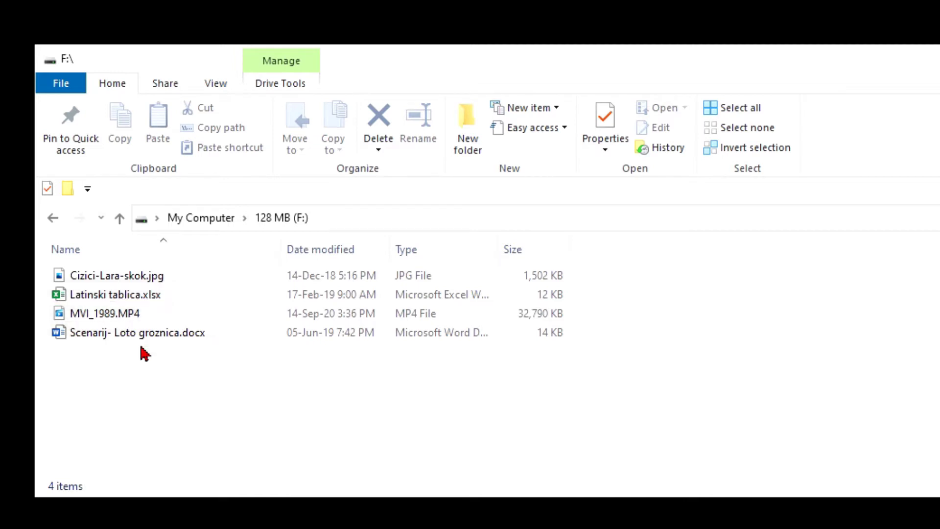
pyautogui.click(147, 334)
pyautogui.keyDown('ctrl'); pyautogui.click(137, 298); pyautogui.keyUp('ctrl')
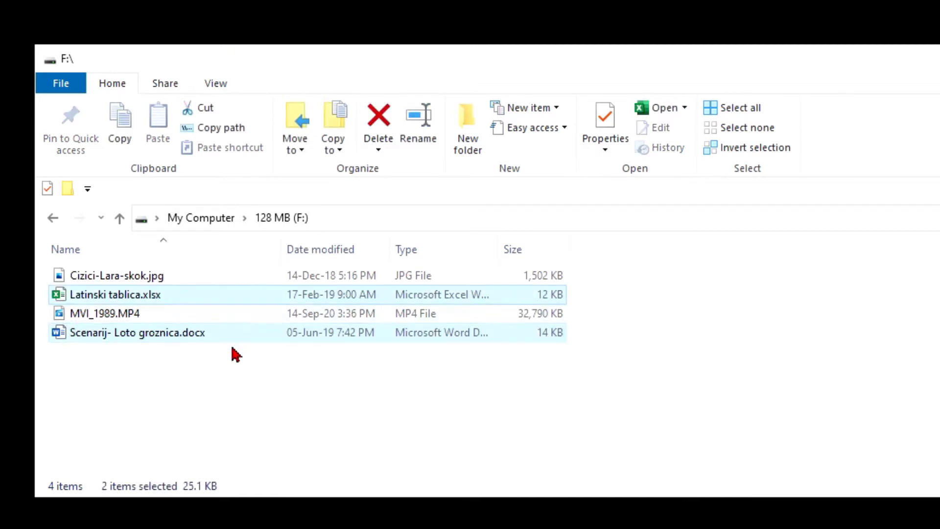
pyautogui.press('Delete')
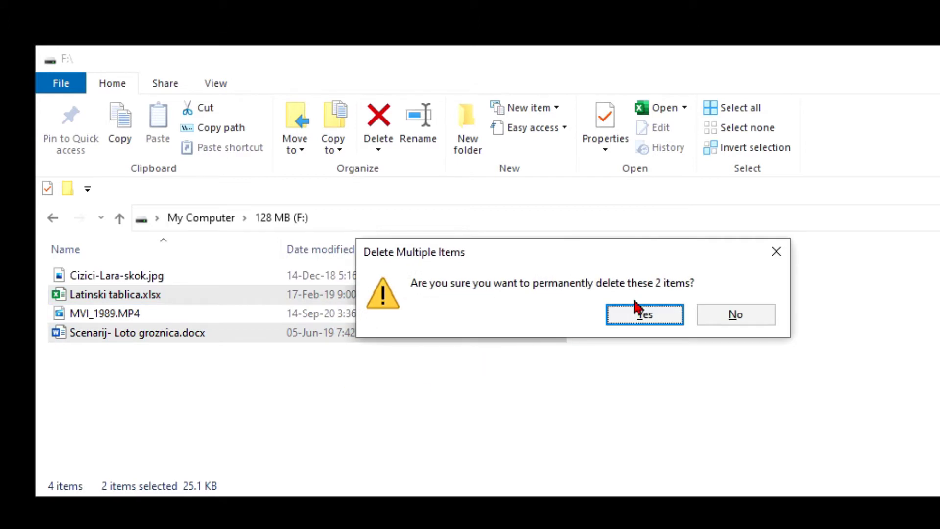
pyautogui.click(640, 315)
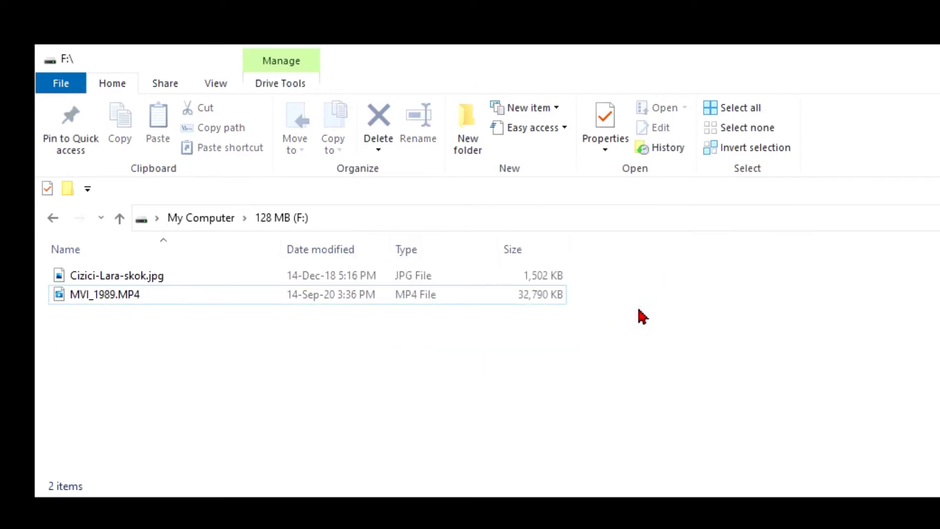
pyautogui.write('winfr F: C:\\FileRecovery /x /y:ZIP')
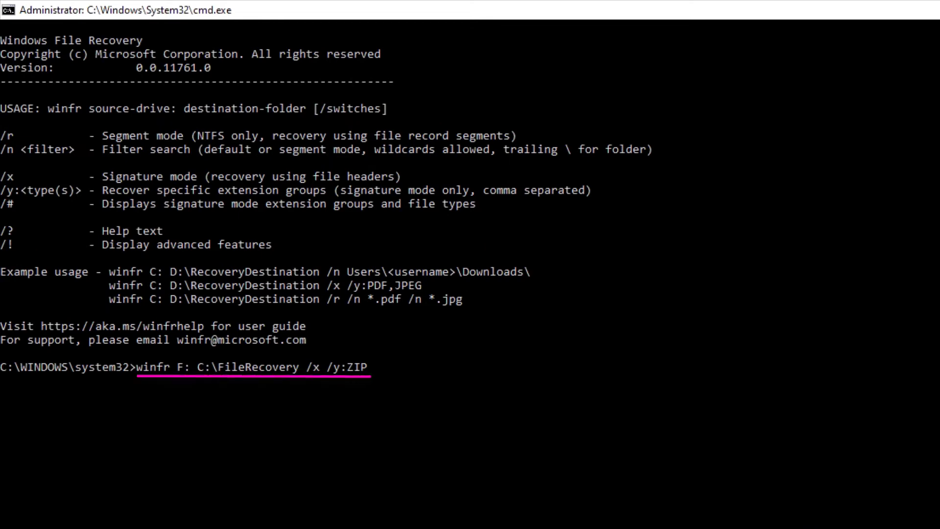
# Step: Run winfr F: C:\FileRecovery /x /y:ZIP, confirm with y, and decline viewing files
pyautogui.press('Return')
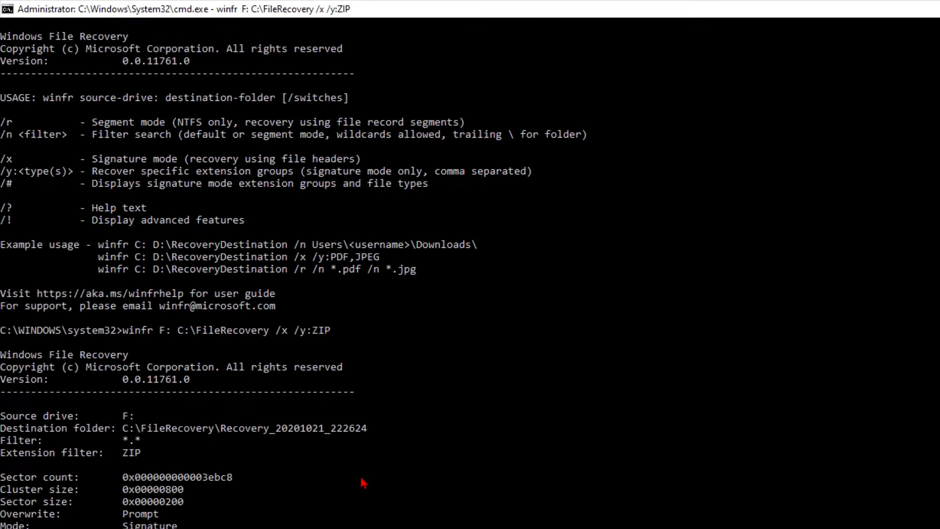
pyautogui.press('y')
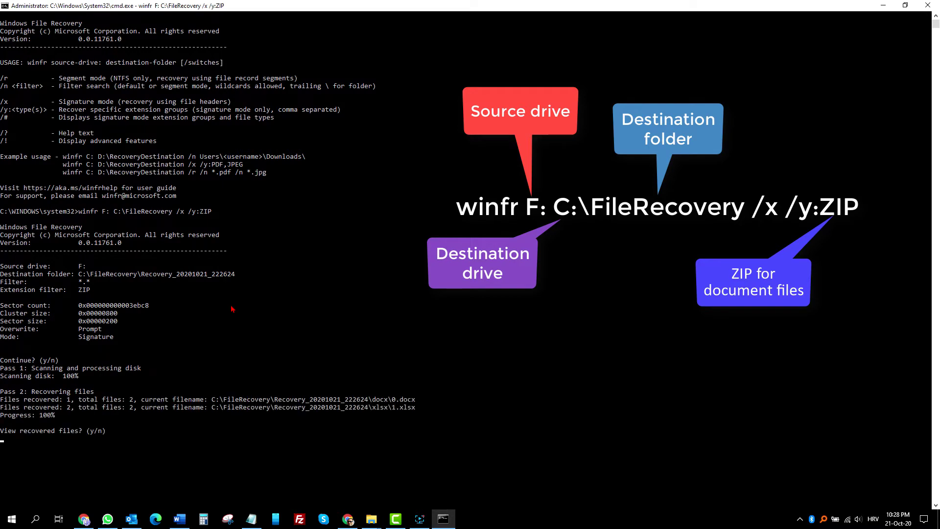
pyautogui.press('n')
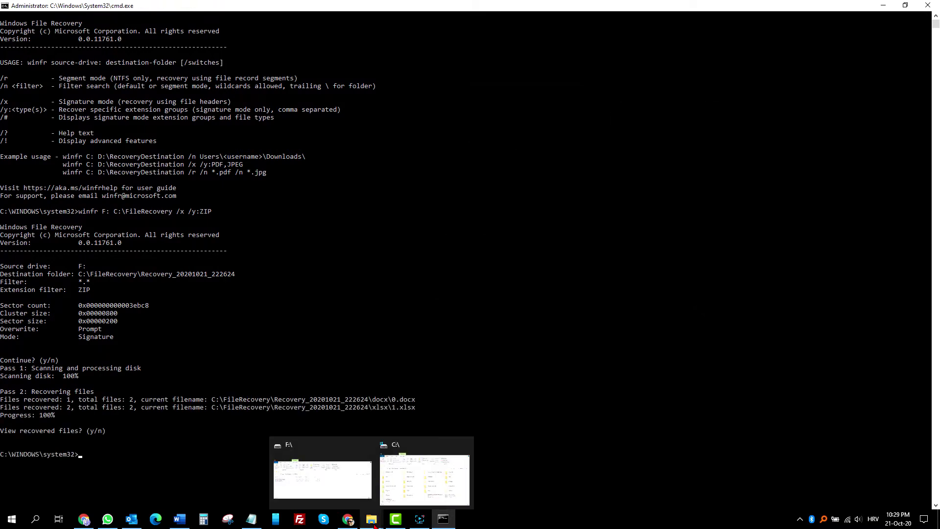
# Step: Check recovered 0.docx and 1.xlsx in C:\FileRecovery\Recovery_20201021_222624
pyautogui.click(397, 493)
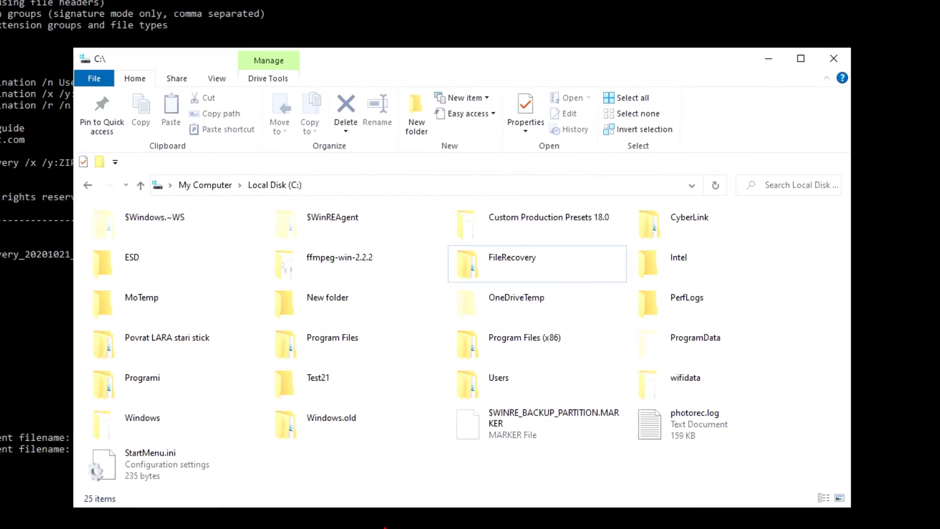
pyautogui.doubleClick(518, 264)
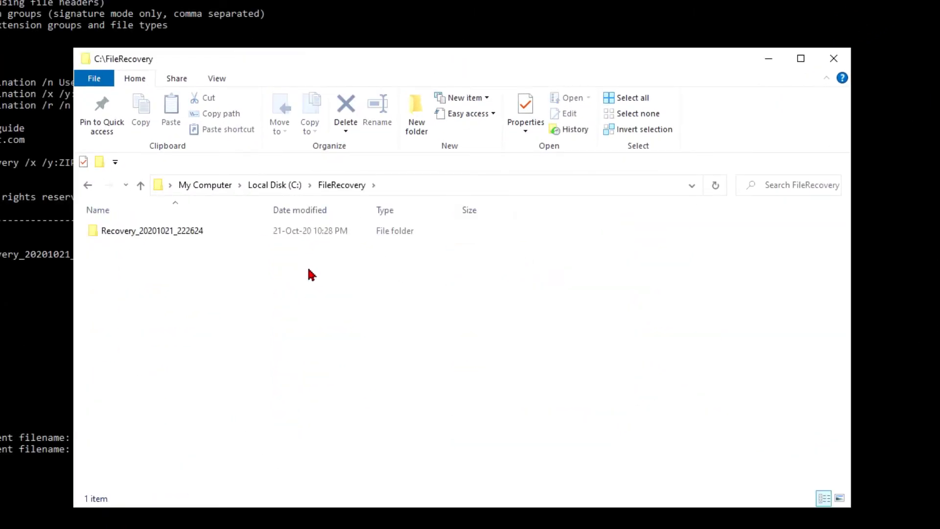
pyautogui.doubleClick(185, 233)
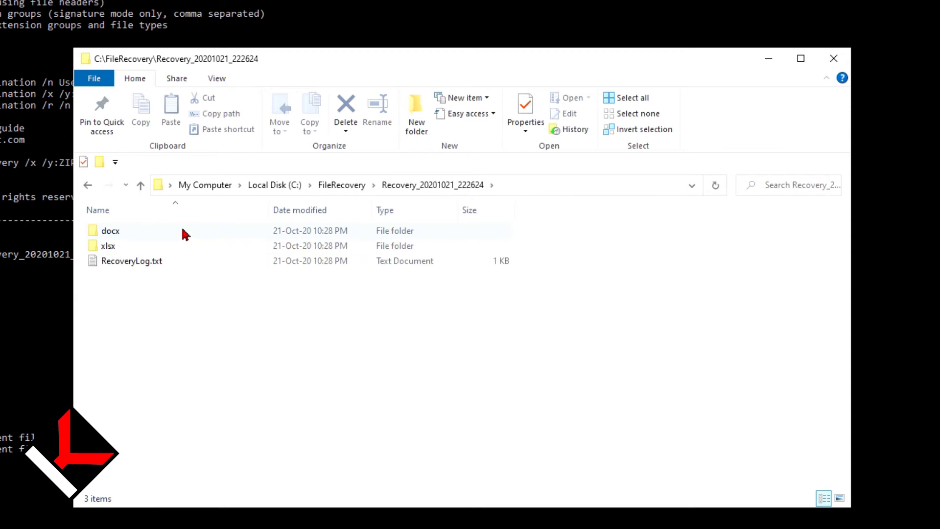
pyautogui.doubleClick(184, 233)
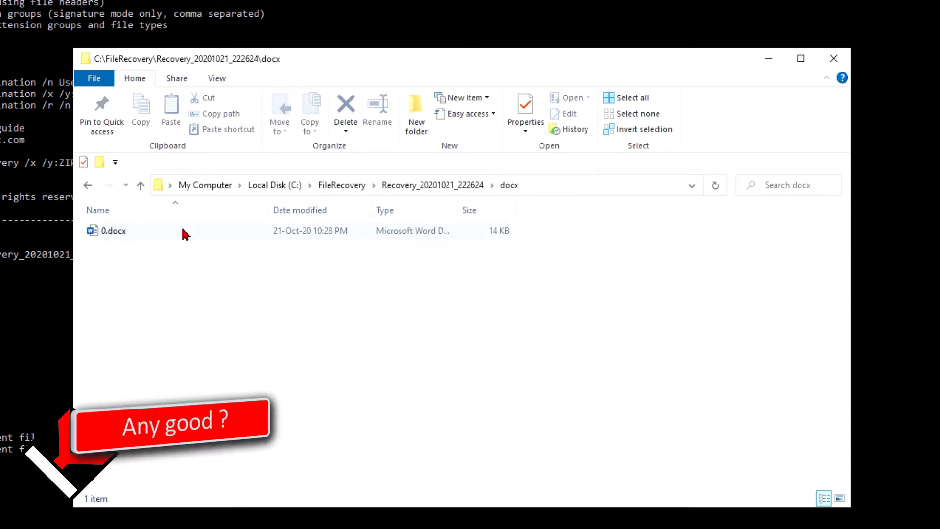
pyautogui.hotkey('alt', 'Left')
pyautogui.doubleClick(175, 248)
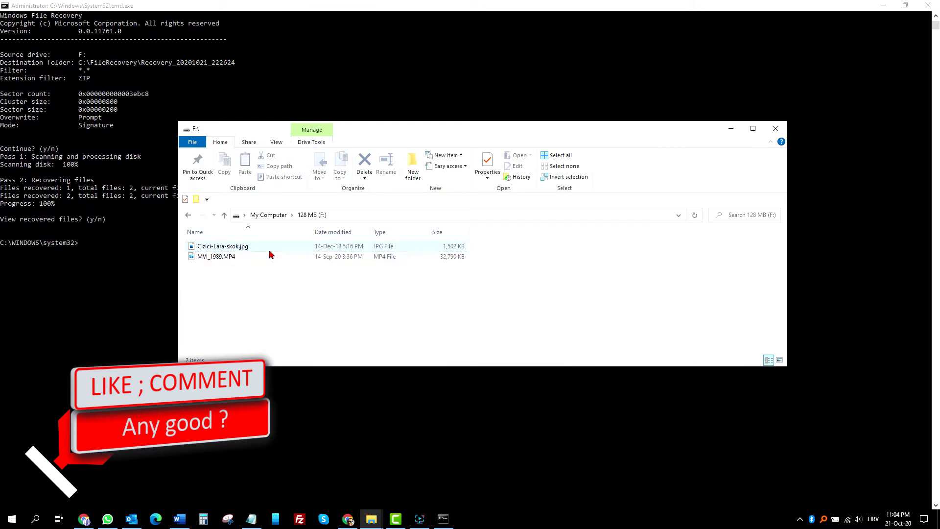
# Step: Permanently delete Cizici-Lara-skok.jpg, then find recovered 0.jpg in Recovery_20201021_230432\jpg
pyautogui.press('Delete')
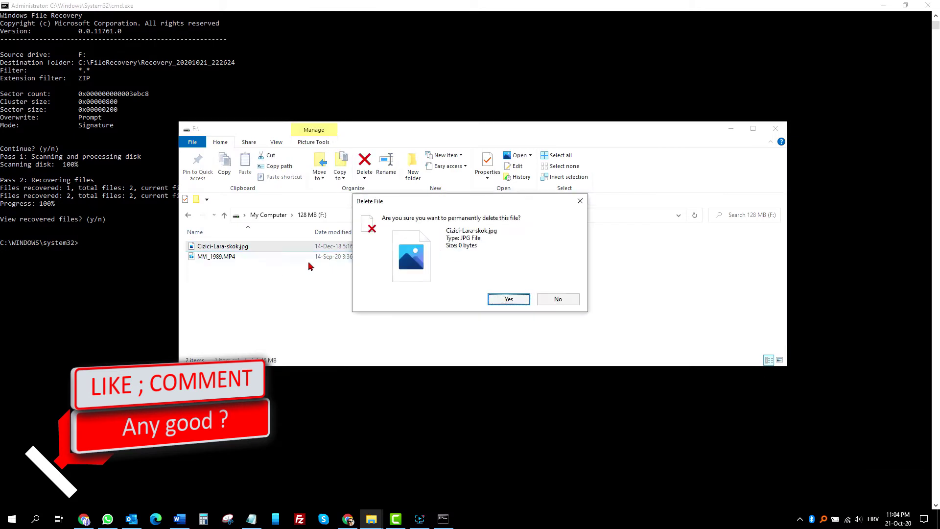
pyautogui.click(508, 299)
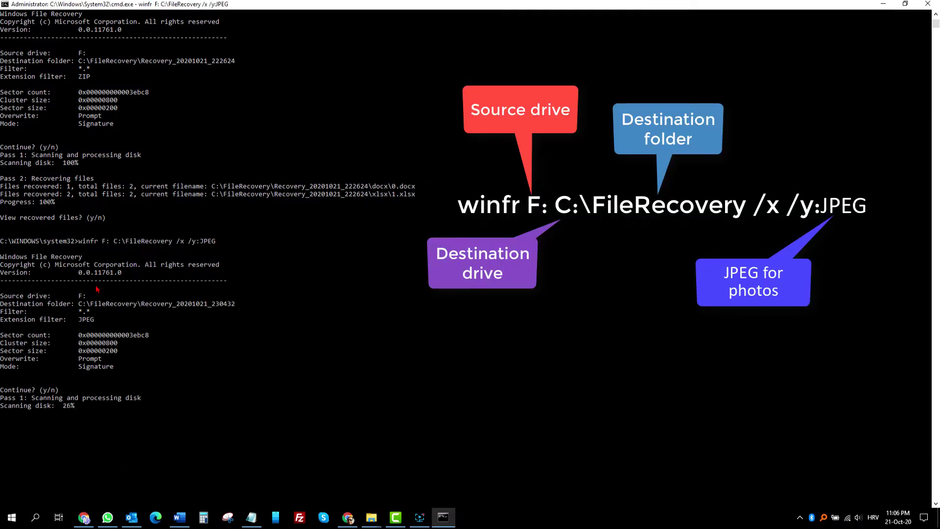
pyautogui.moveTo(371, 518)
pyautogui.click(404, 476)
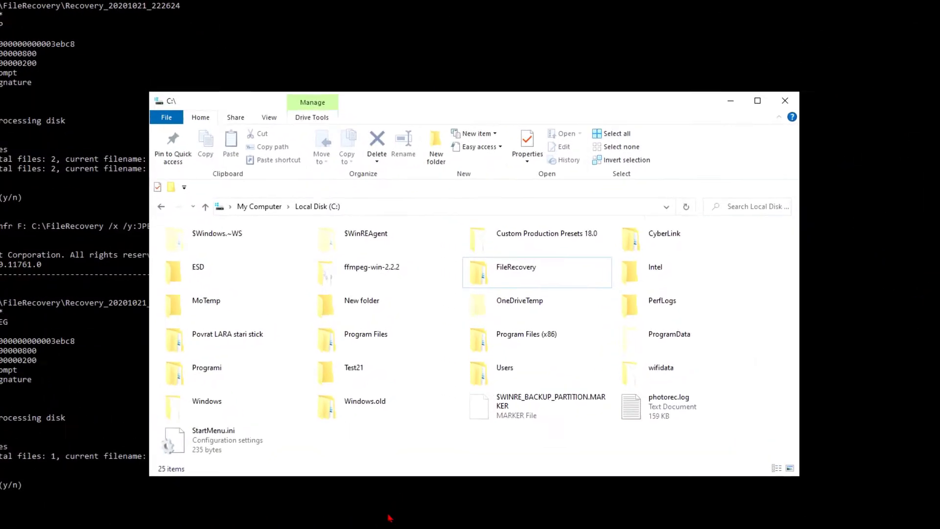
pyautogui.doubleClick(531, 270)
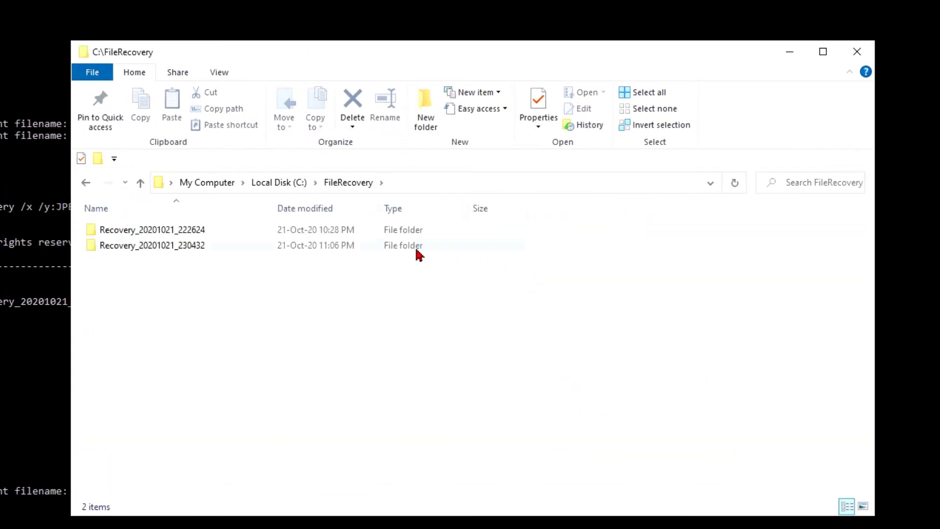
pyautogui.doubleClick(203, 250)
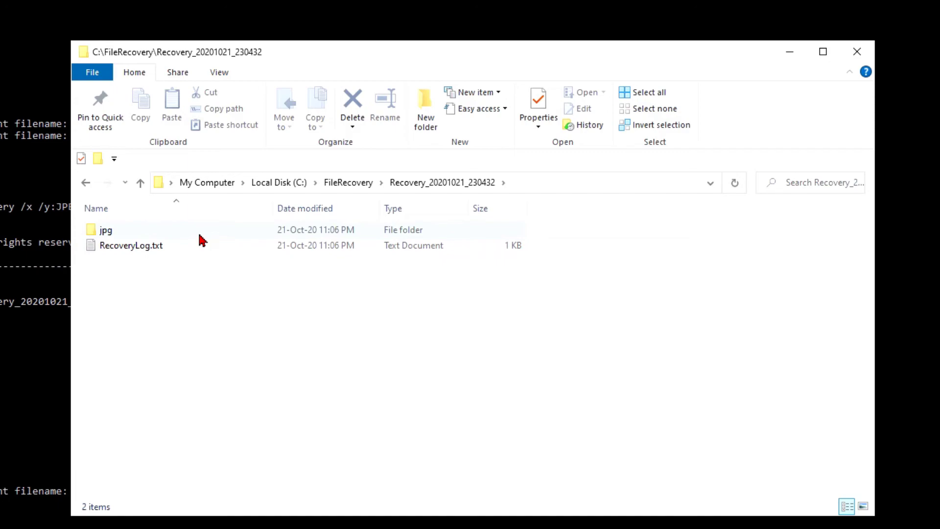
pyautogui.doubleClick(199, 234)
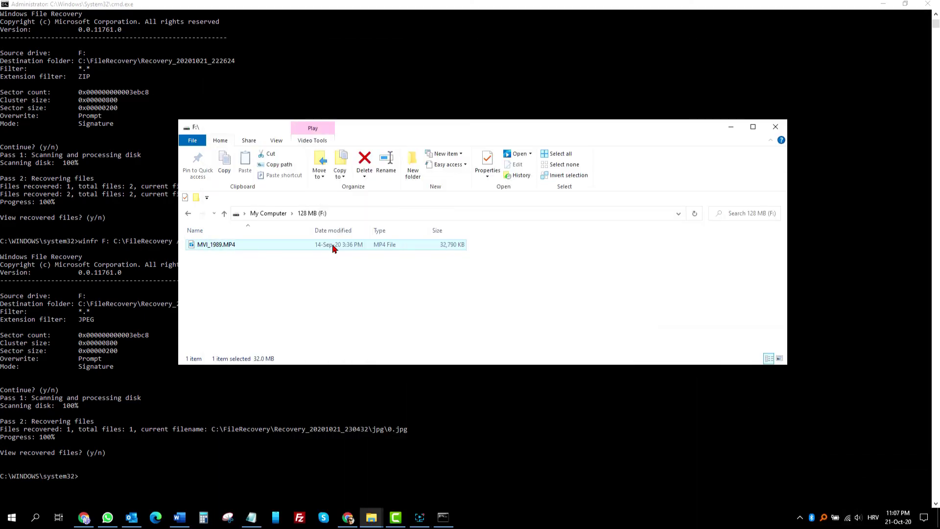
# Step: Permanently delete MVI_1989.MP4 and answer no to winfr's view-files prompt
pyautogui.press('Delete')
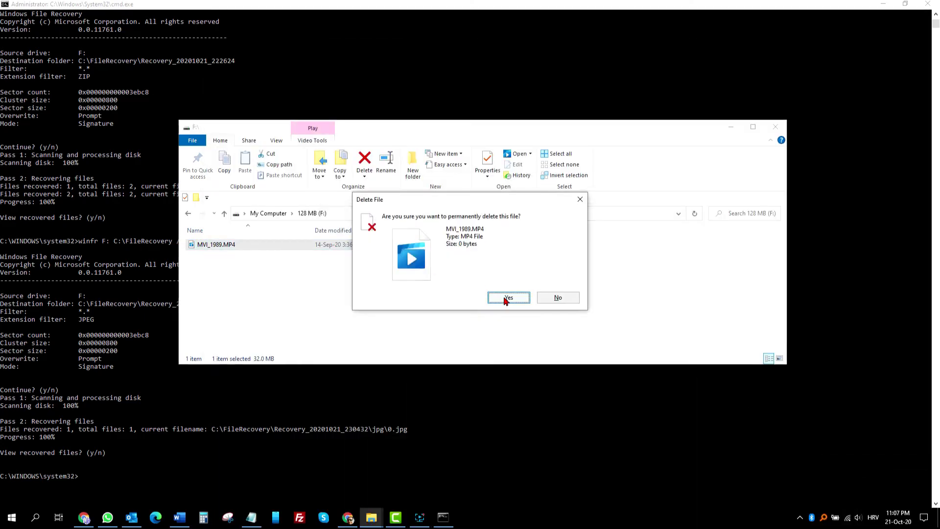
pyautogui.click(505, 300)
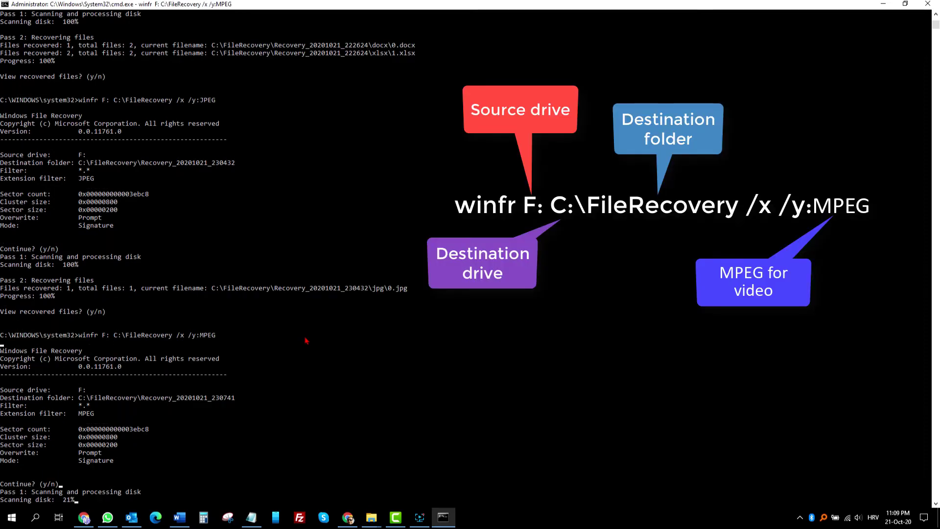
pyautogui.press('n')
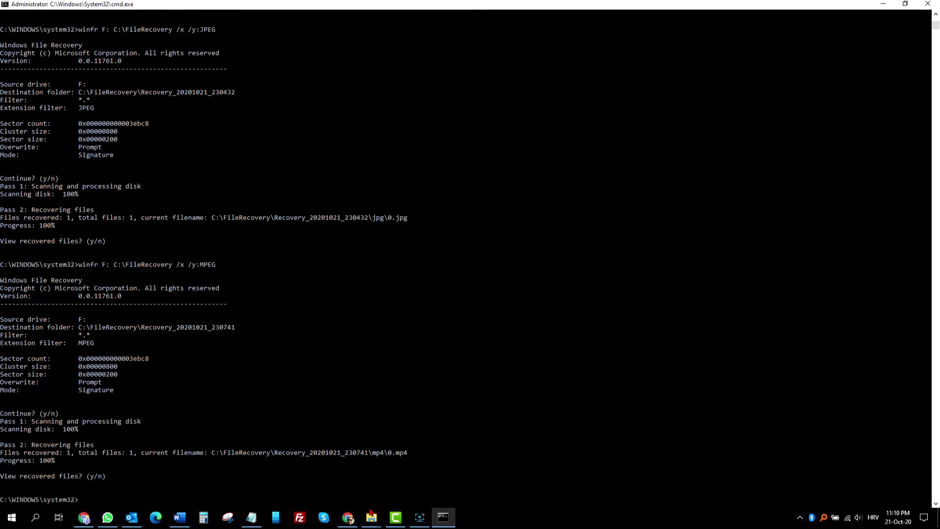
# Step: Find the recovered 0.mp4 in FileRecovery\Recovery_20201021_230741\mp4
pyautogui.moveTo(371, 517)
pyautogui.click(419, 481)
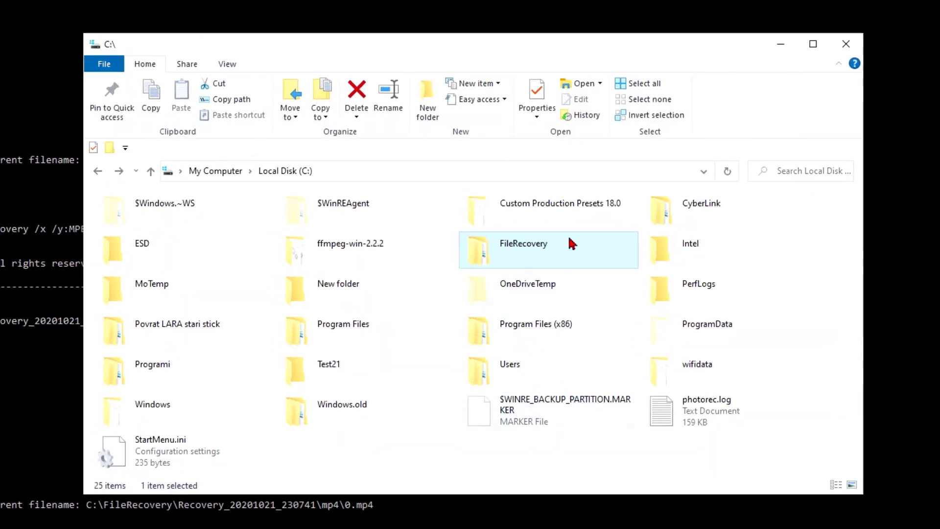
pyautogui.doubleClick(563, 246)
pyautogui.doubleClick(211, 250)
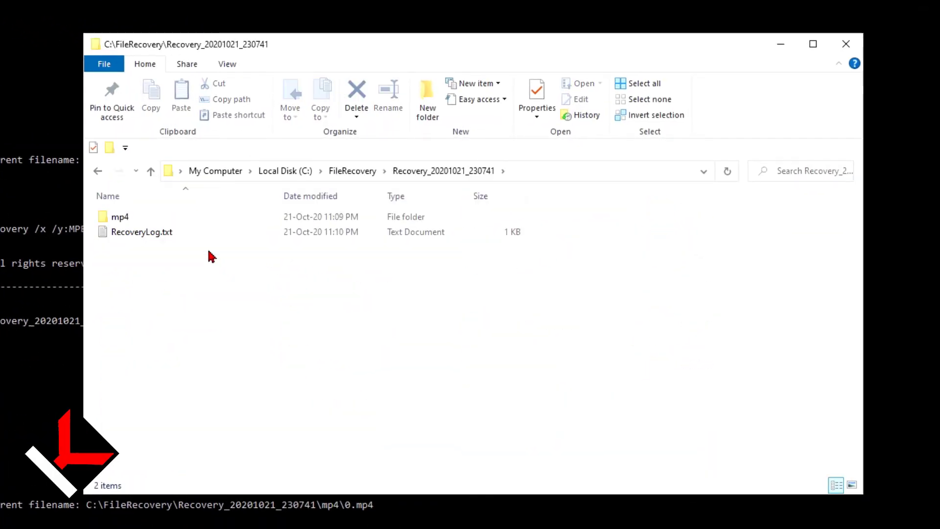
pyautogui.doubleClick(192, 221)
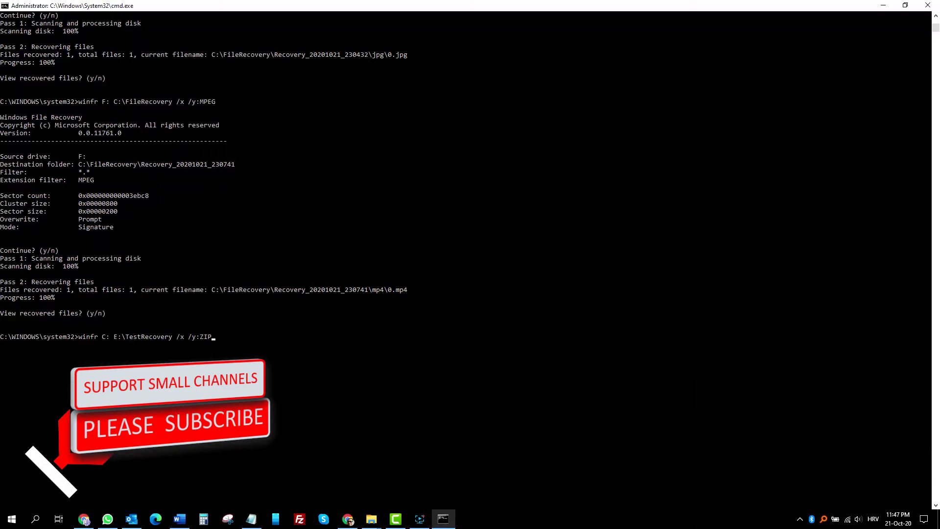
# Step: Run winfr C: E:\TestRecovery /x with docx, xlsx, pptx and zip filters
pyautogui.press('Return')
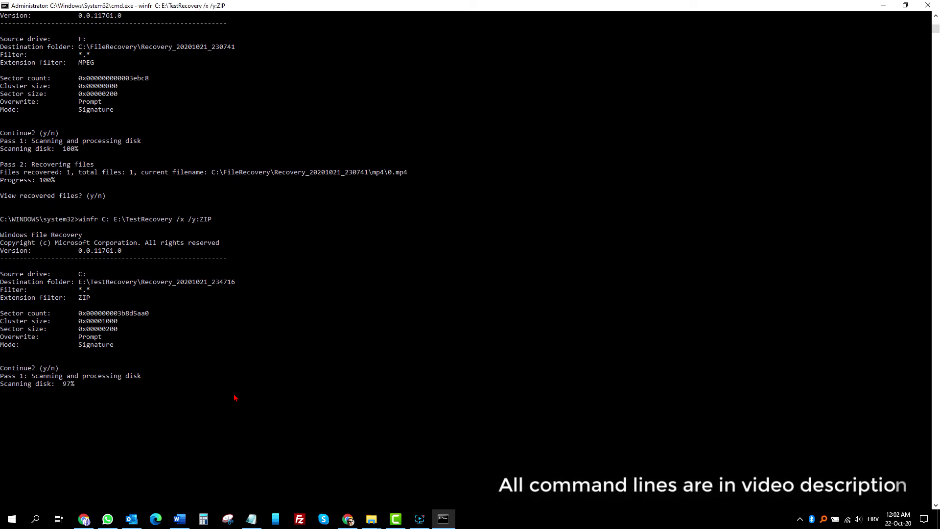
pyautogui.moveTo(371, 519)
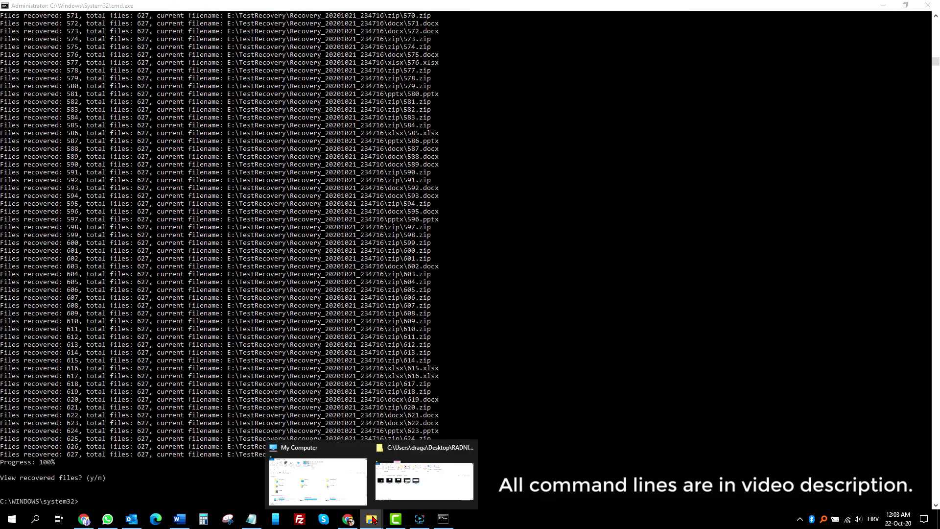
# Step: Check the recovered Word files in E:\TestRecovery\Recovery_20201021_234716\docx
pyautogui.click(350, 478)
pyautogui.doubleClick(555, 375)
pyautogui.doubleClick(303, 330)
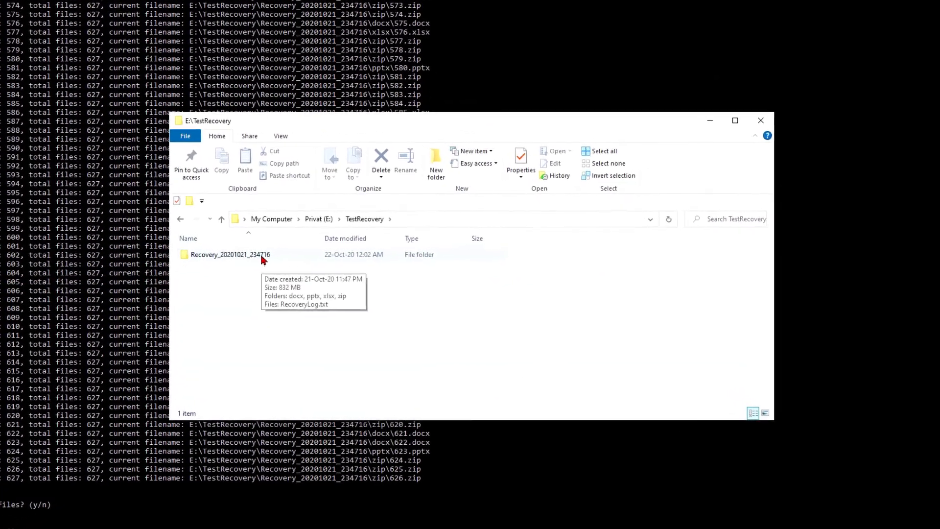
pyautogui.doubleClick(262, 255)
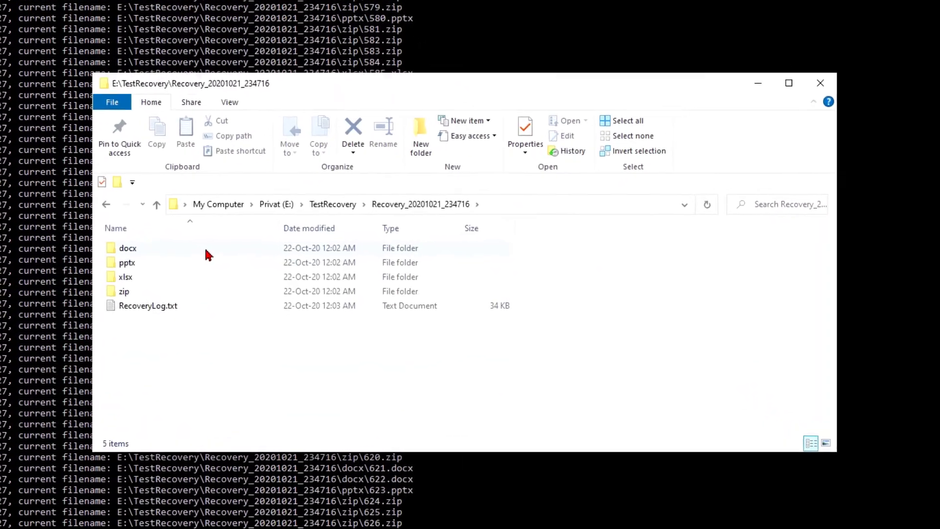
pyautogui.doubleClick(147, 243)
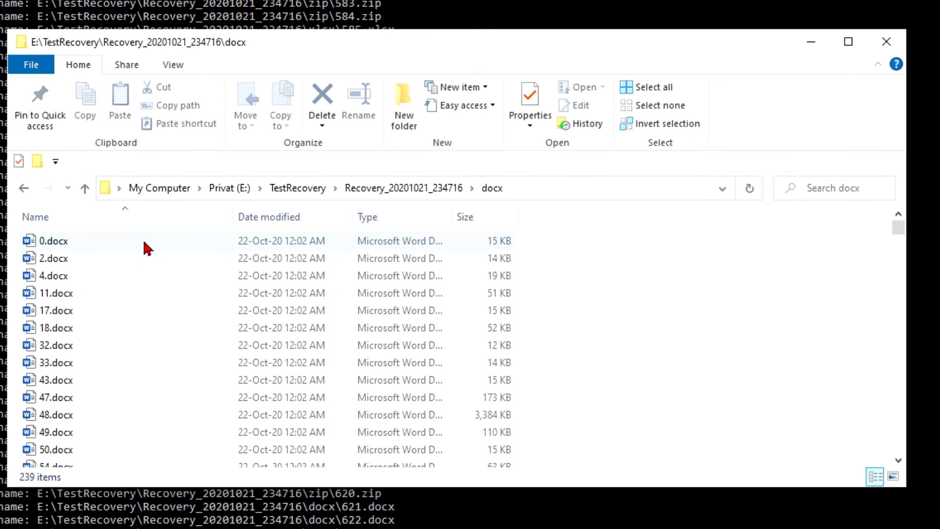
pyautogui.scroll(-4, 123, 308)
pyautogui.scroll(-8, 123, 308)
pyautogui.scroll(-3, 122, 313)
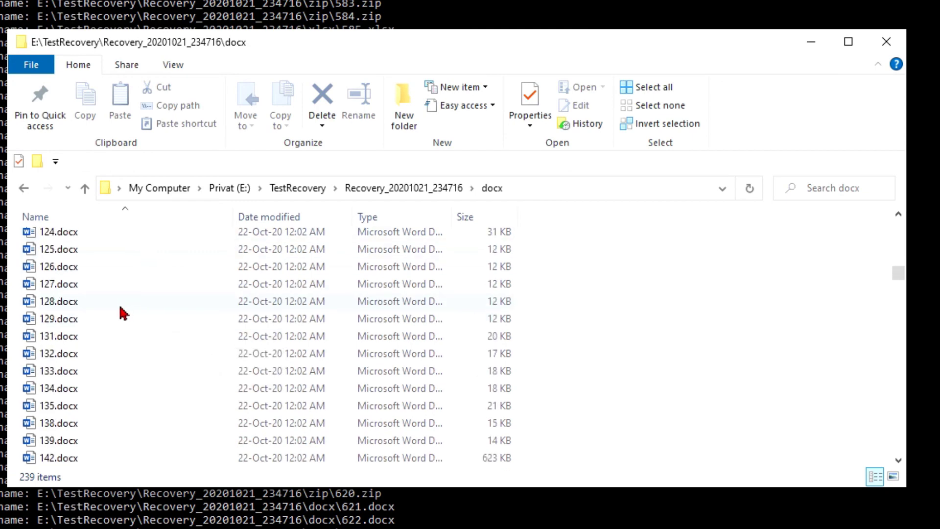
# Step: Browse the pptx (25), zip (330) and xlsx (33) recovered-file folders
pyautogui.hotkey('alt', 'Left')
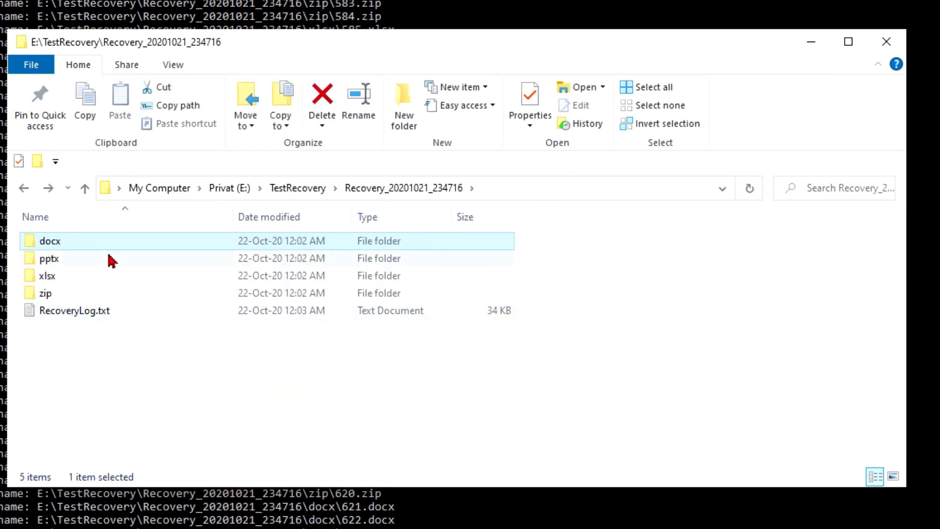
pyautogui.doubleClick(107, 261)
pyautogui.scroll(-2, 105, 271)
pyautogui.scroll(-3, 103, 280)
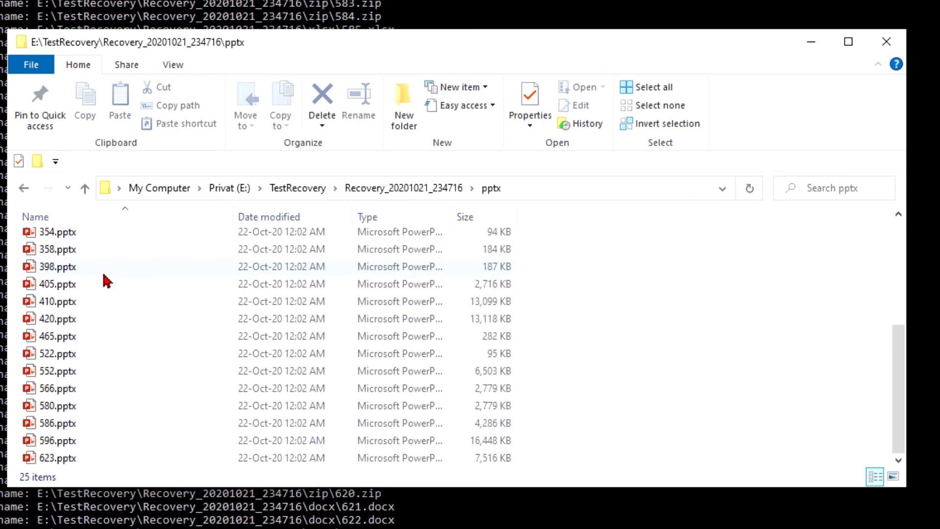
pyautogui.hotkey('alt', 'Left')
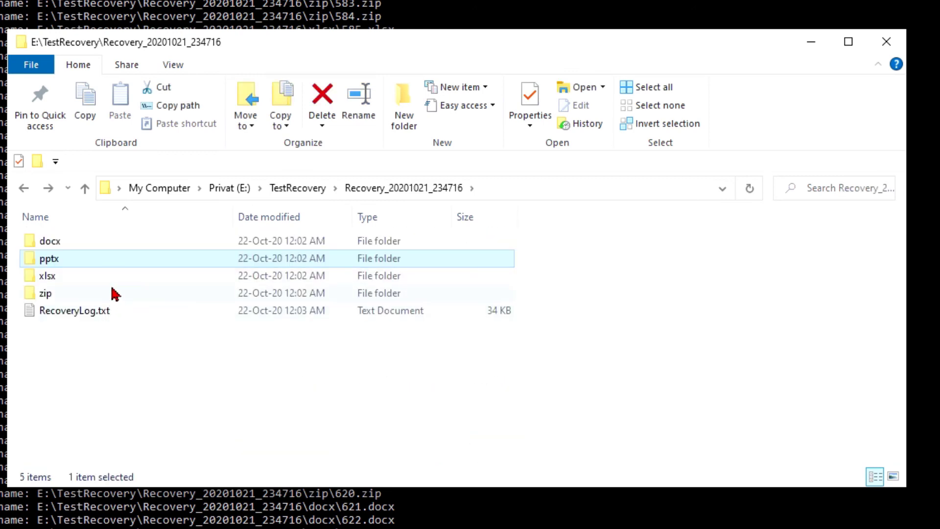
pyautogui.doubleClick(114, 294)
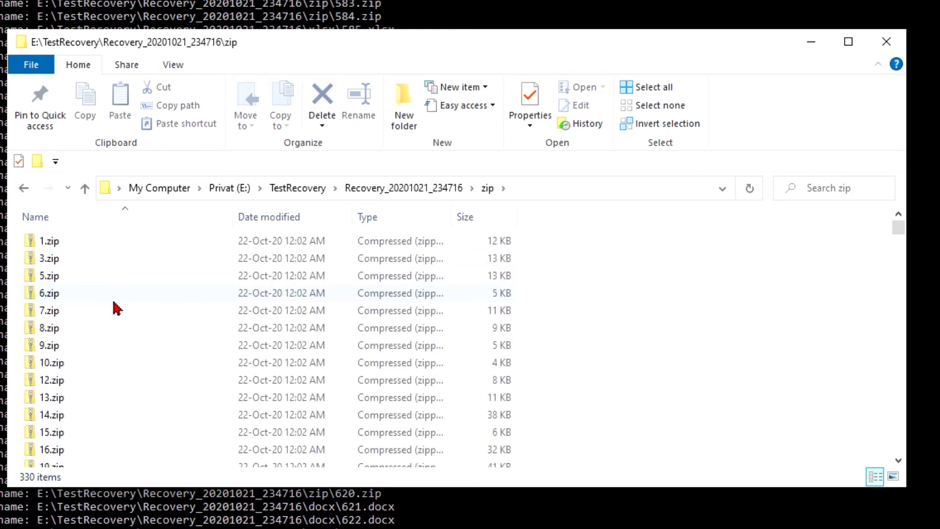
pyautogui.scroll(-3, 114, 309)
pyautogui.scroll(-3, 114, 309)
pyautogui.scroll(-4, 113, 309)
pyautogui.scroll(-3, 114, 308)
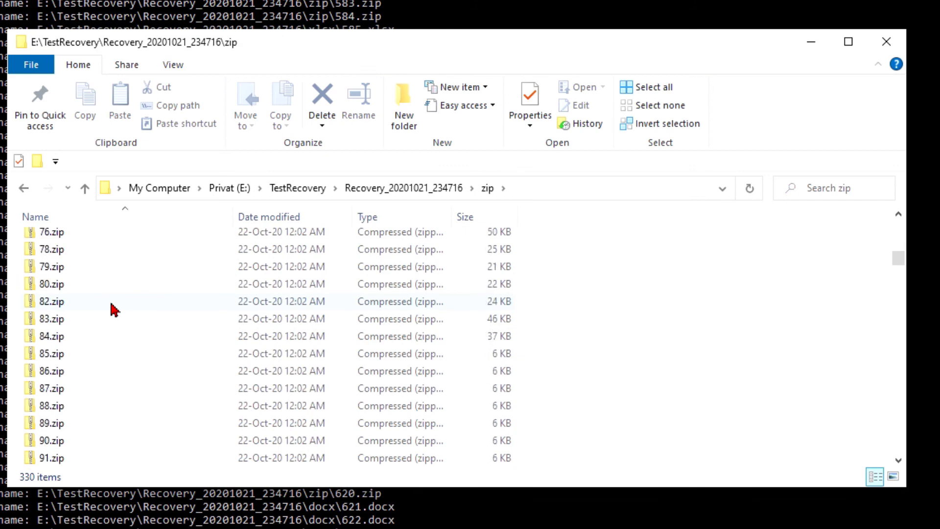
pyautogui.scroll(-5, 114, 308)
pyautogui.press('BackSpace')
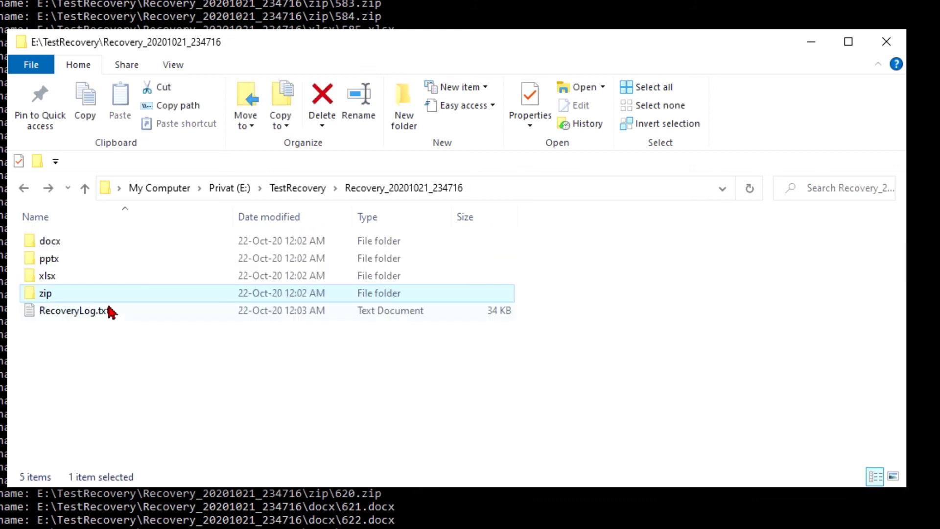
pyautogui.doubleClick(109, 277)
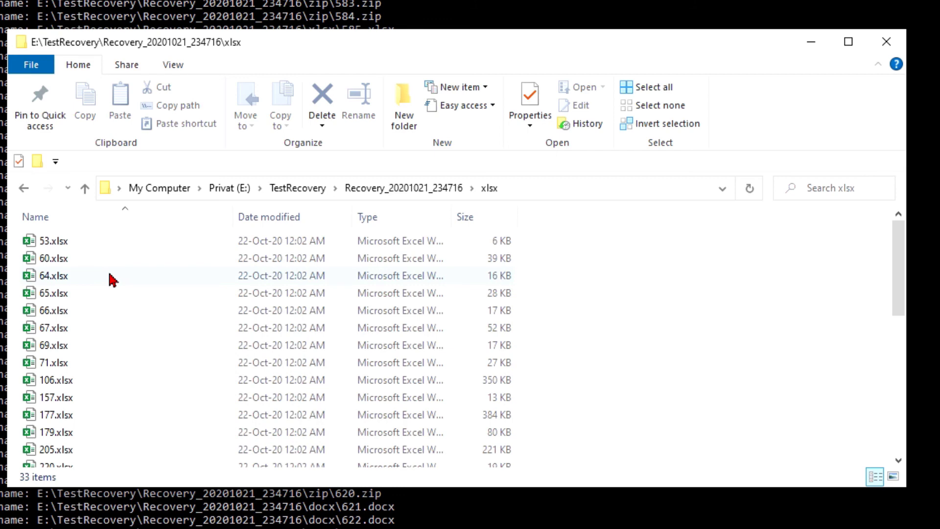
pyautogui.scroll(-2, 109, 279)
pyautogui.scroll(-2, 109, 279)
pyautogui.scroll(-3, 109, 279)
pyautogui.scroll(-1, 108, 279)
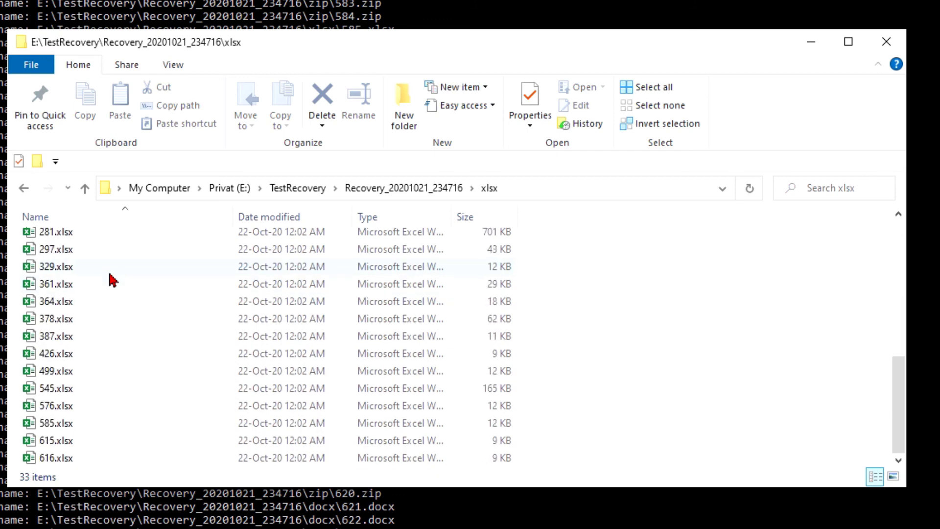